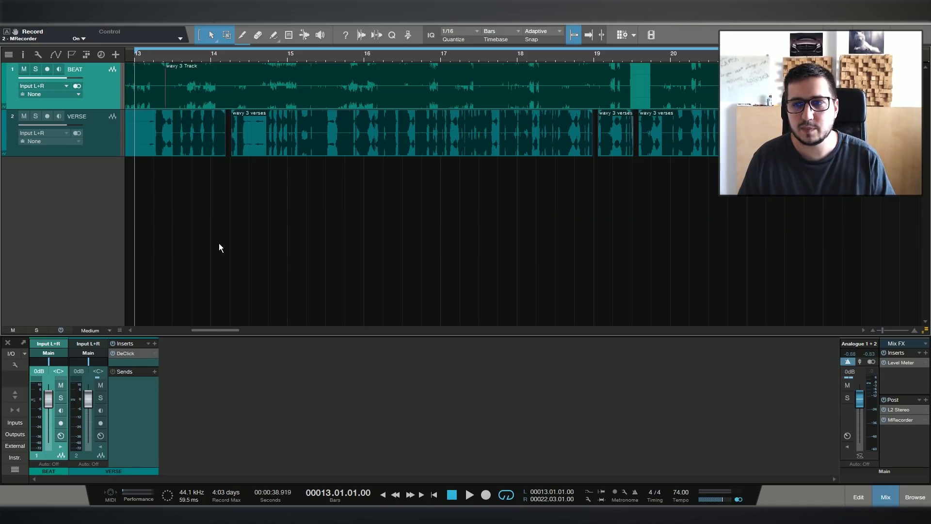
# Play the beat and verse from bar 13, stopping at 15.03.01.53.
pyautogui.press('space')
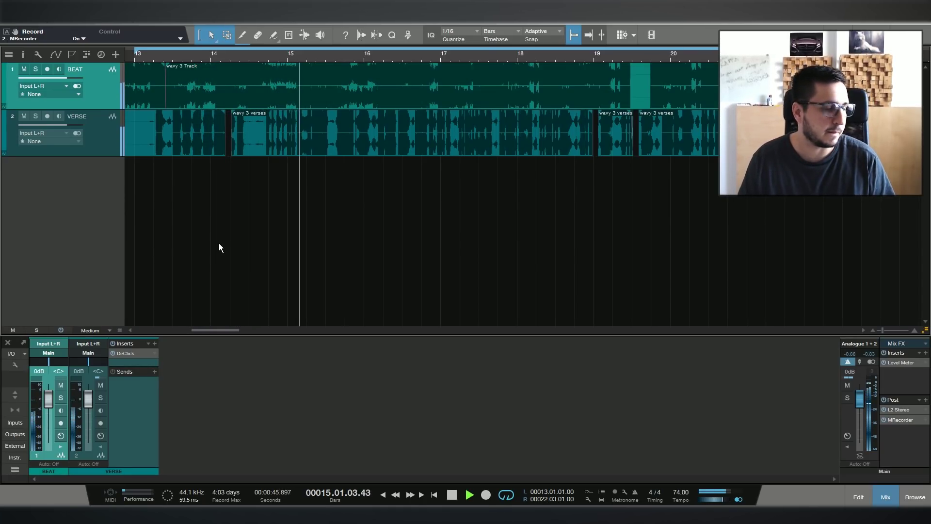
pyautogui.press('space')
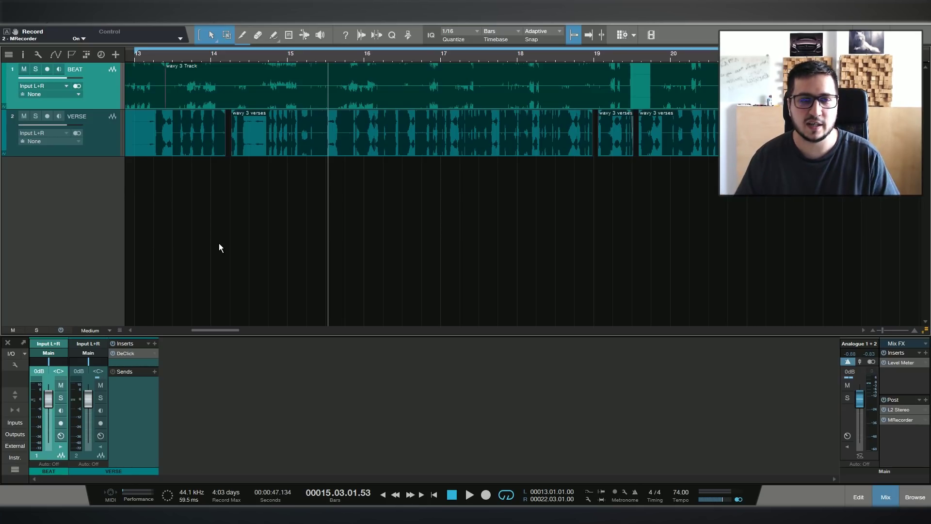
# Select both BEAT and VERSE tracks and open the Main bus L2 Stereo limiter.
pyautogui.hotkey('shift', 'Down')
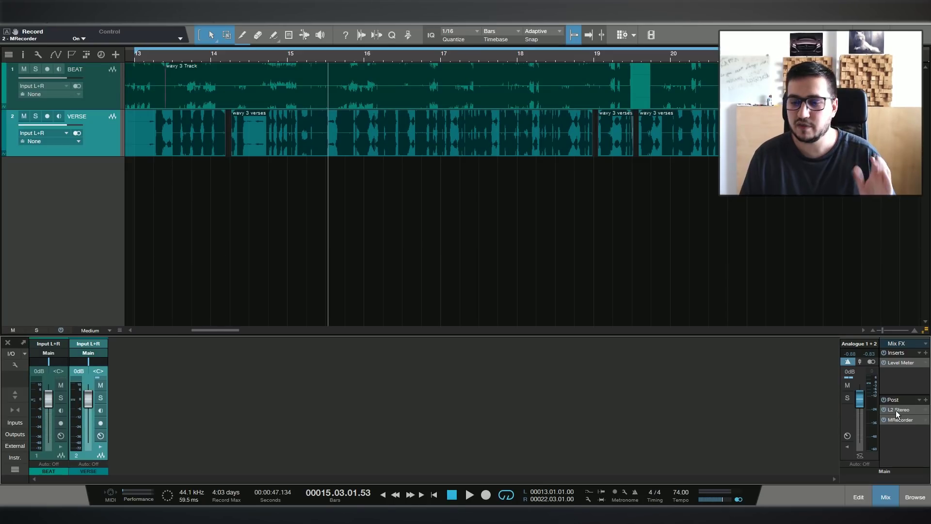
pyautogui.doubleClick(895, 410)
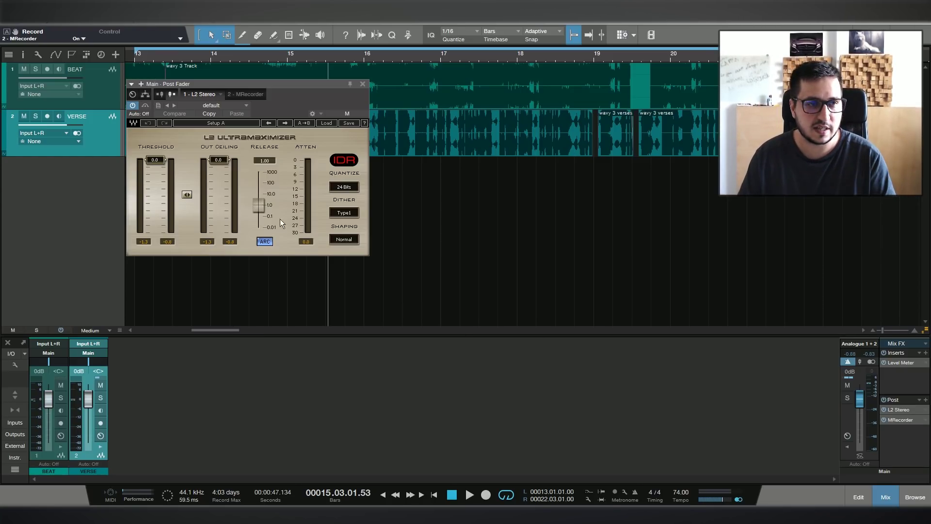
# Close the L2 limiter, play from bar 13 to read the Level Meter peaks, then return to bar 13.
pyautogui.click(363, 84)
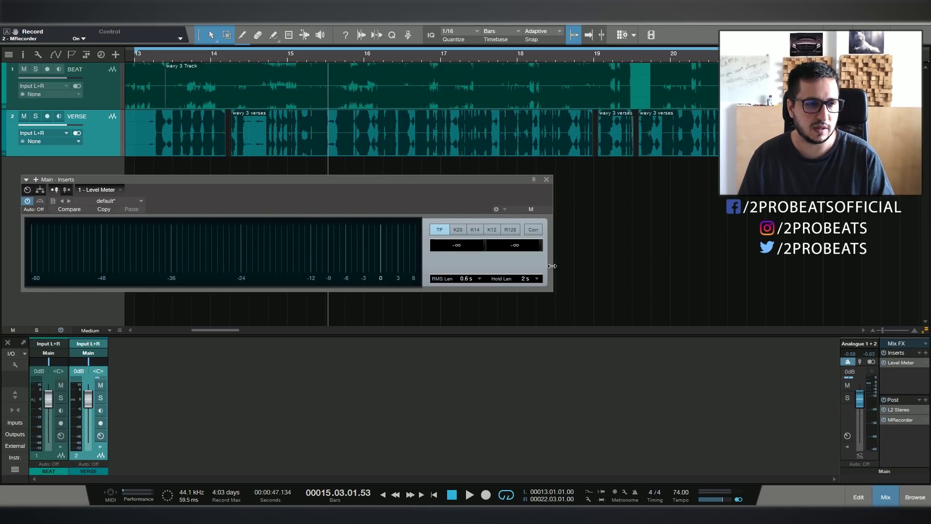
pyautogui.press('space')
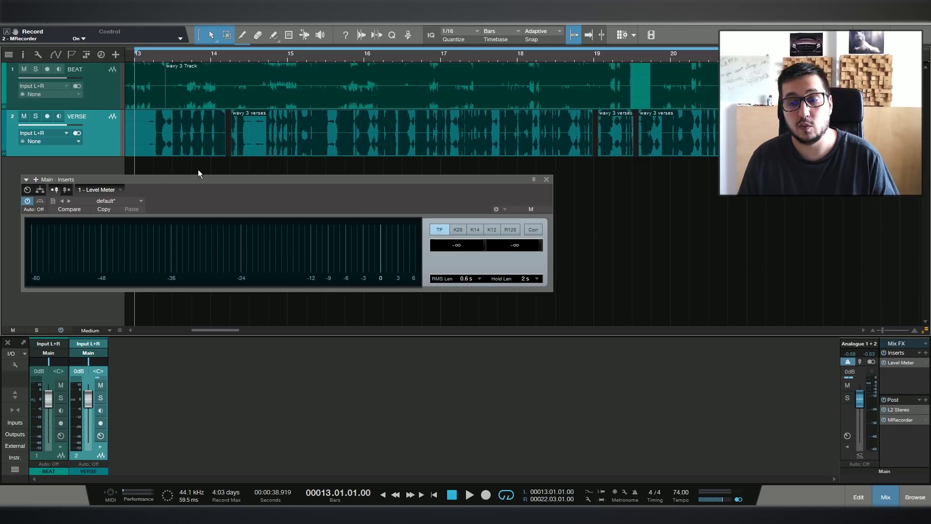
pyautogui.press('space')
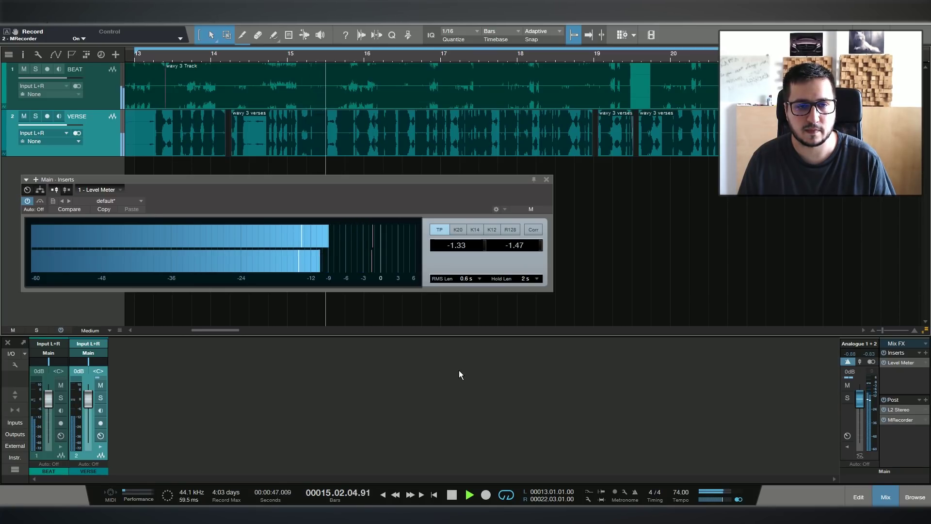
pyautogui.press('space')
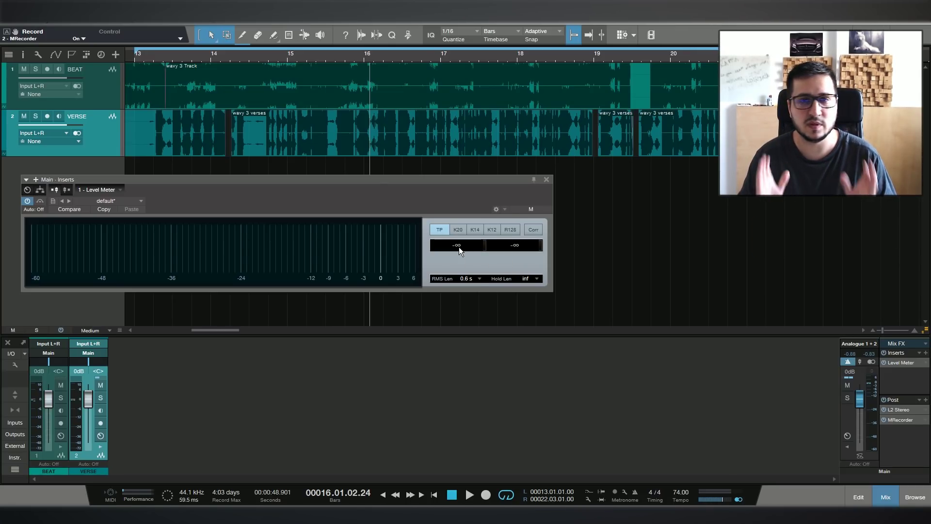
pyautogui.press('KP_1')
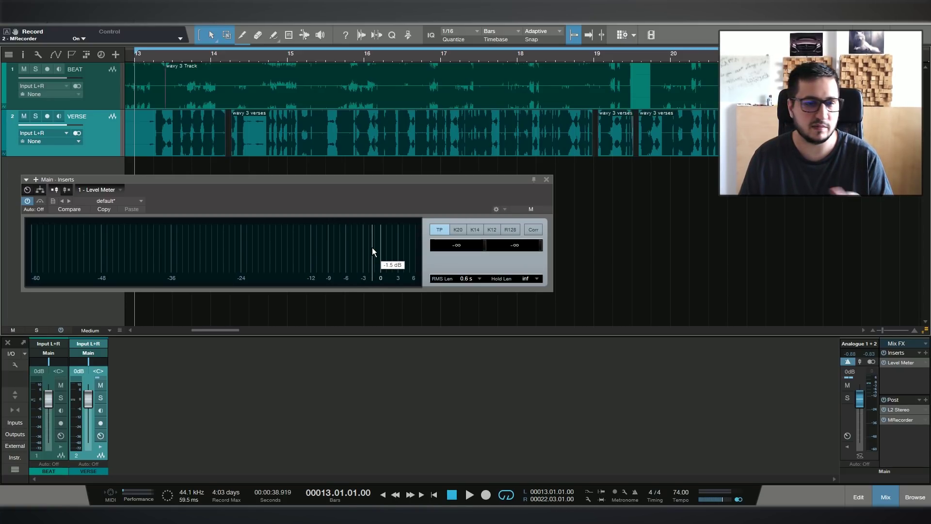
# Drop both faders to silence, then raise BEAT to -4.0 dB and VERSE to -3.0 dB during playback.
pyautogui.hotkey('ctrl', 'z')
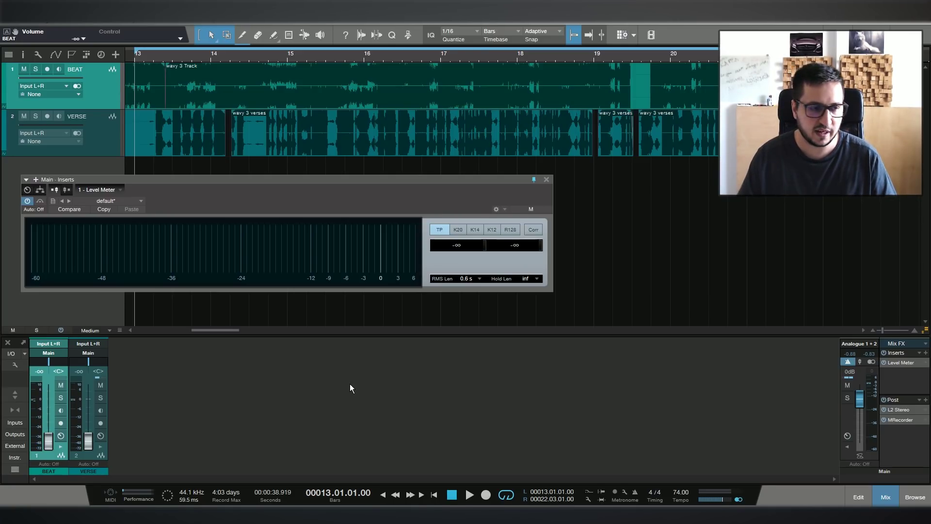
pyautogui.press('space')
pyautogui.moveTo(49, 439); pyautogui.dragTo(51, 421)
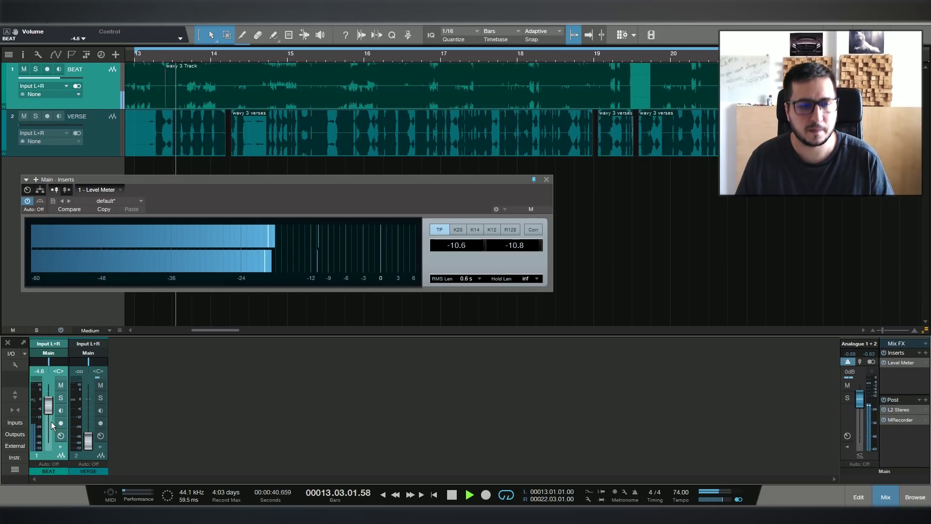
pyautogui.moveTo(45, 413); pyautogui.dragTo(45, 416)
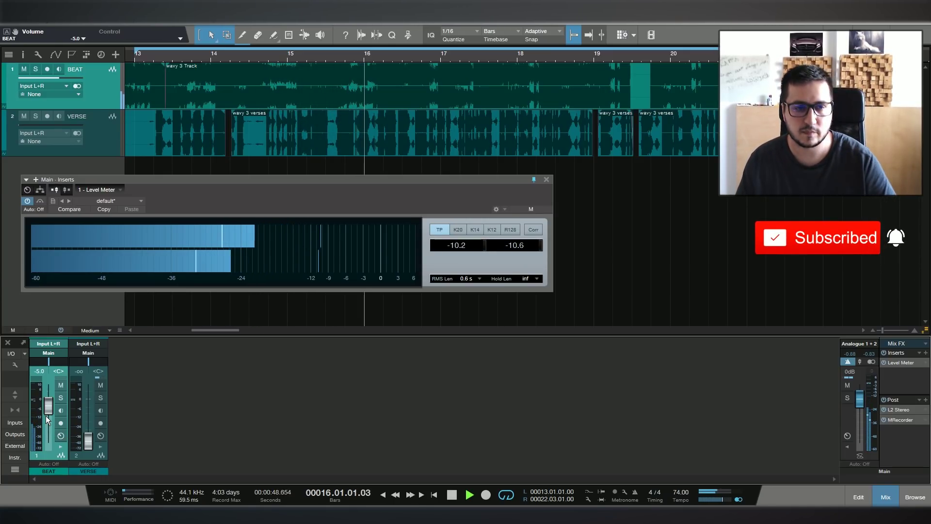
pyautogui.press('space')
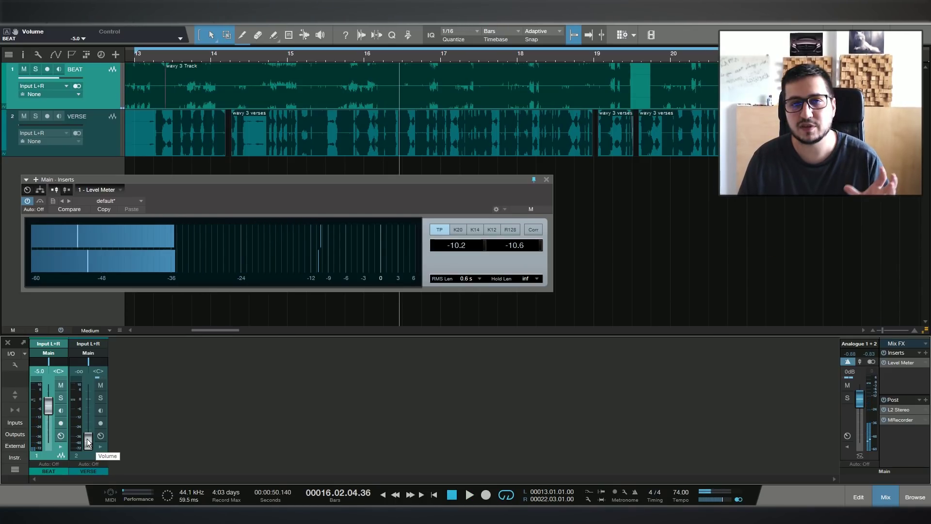
pyautogui.moveTo(88, 440); pyautogui.dragTo(88, 404)
pyautogui.press('space')
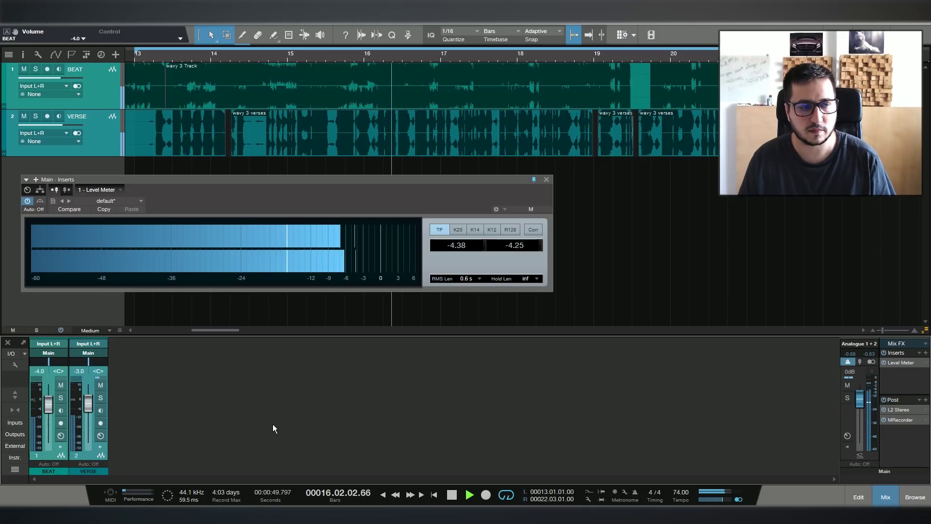
# Stop playback, close the Level Meter, switch the Main output to mono, and return to bar 13.
pyautogui.press('space')
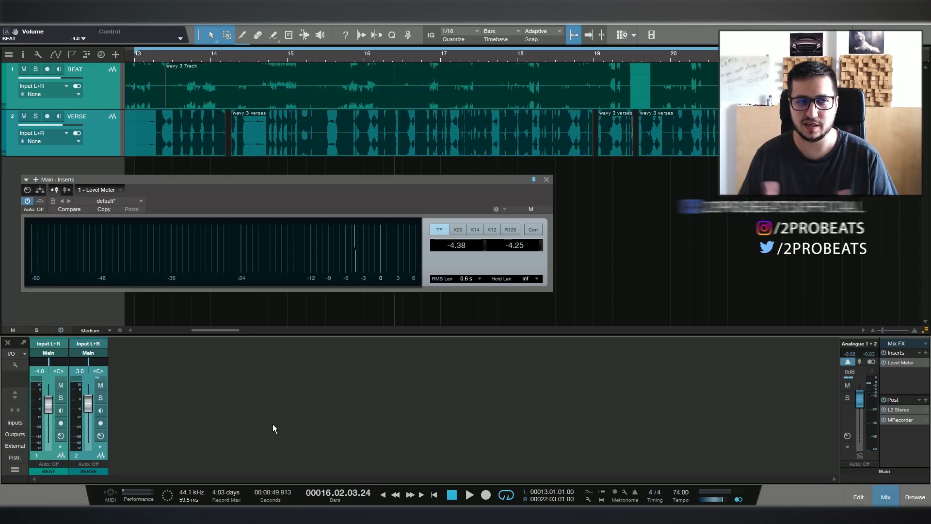
pyautogui.click(869, 364)
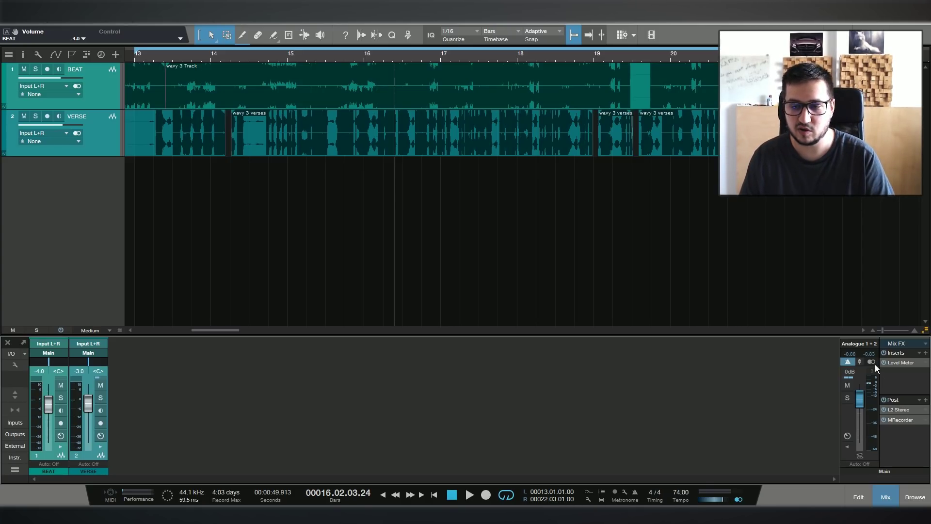
pyautogui.click(874, 364)
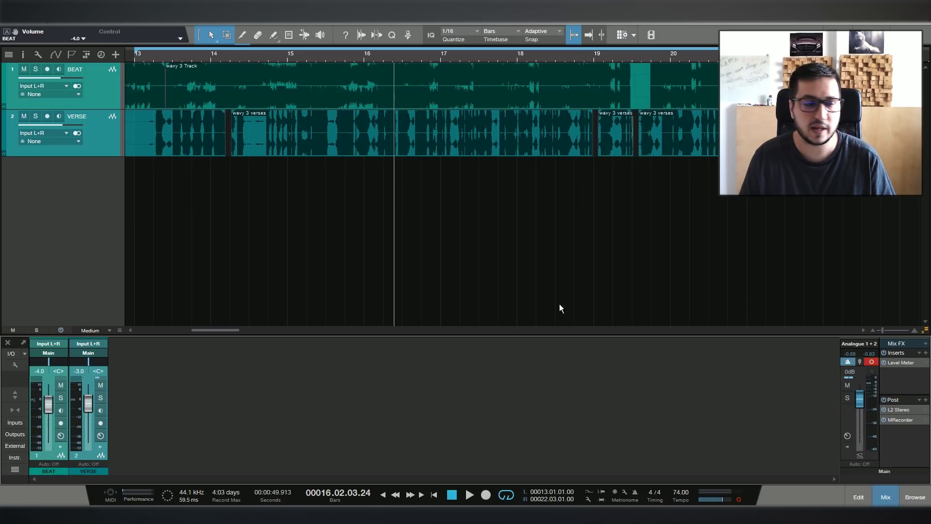
pyautogui.press('Home')
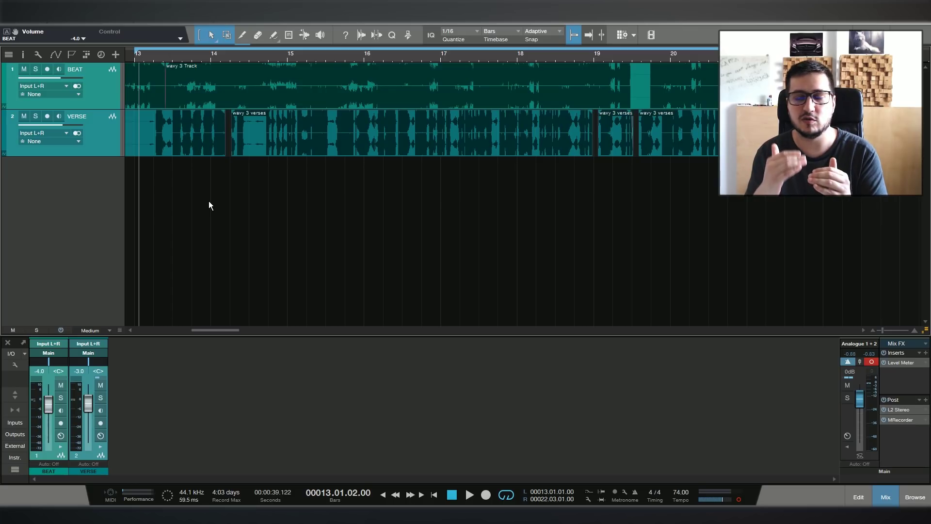
# Play the mix and compare the Main output in stereo and mono.
pyautogui.press('space')
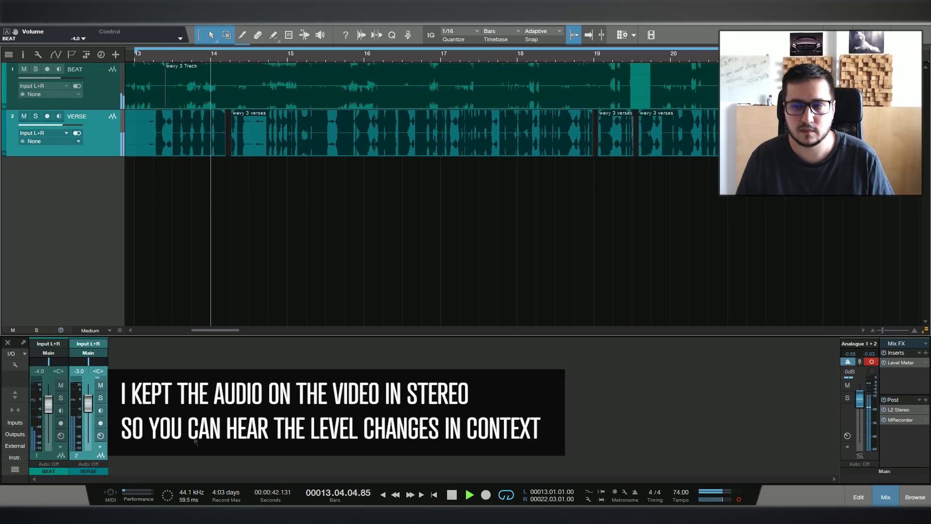
pyautogui.press('space')
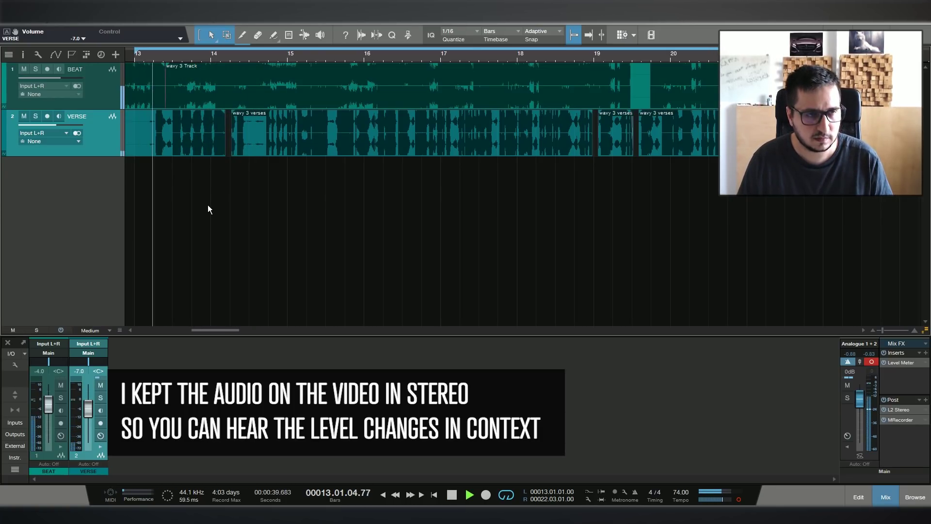
pyautogui.click(872, 363)
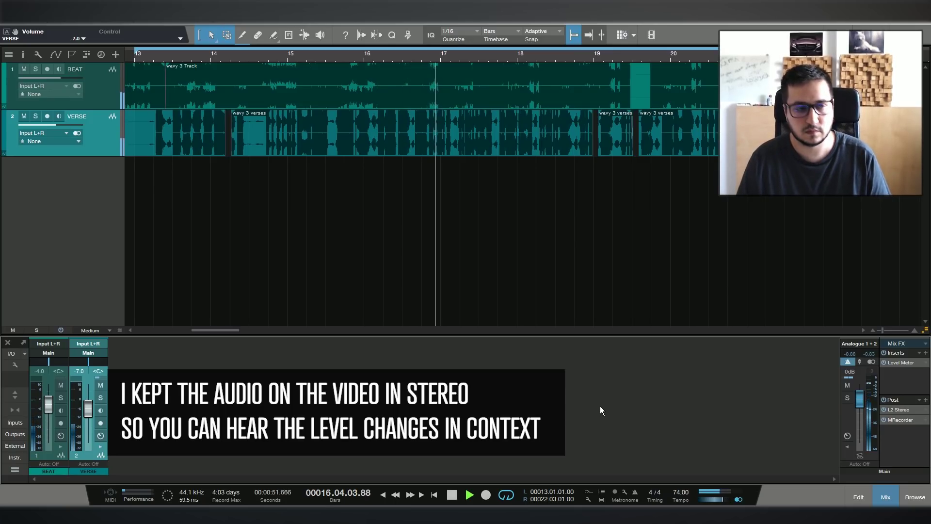
pyautogui.click(873, 361)
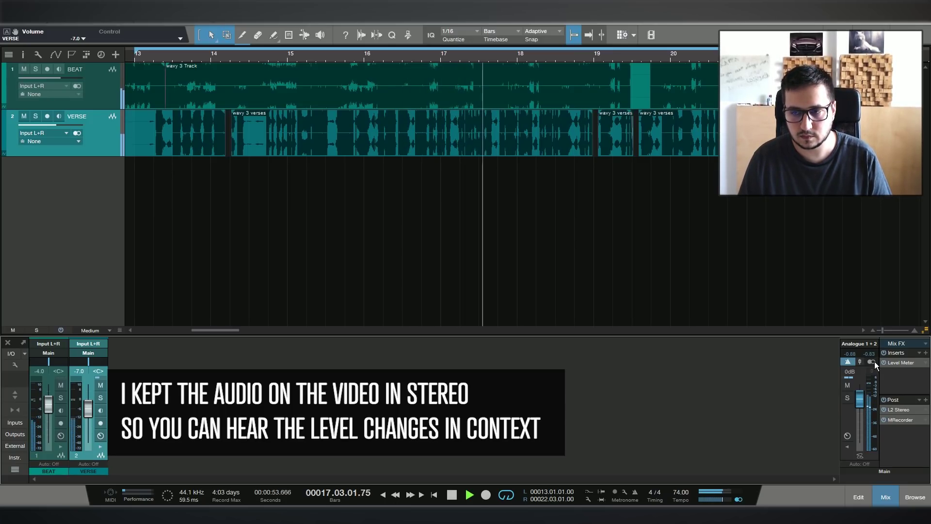
# Set the VERSE volume to -8 then -7.5 dB and return Main to stereo.
pyautogui.click(79, 371)
pyautogui.write('-8')
pyautogui.press('Return')
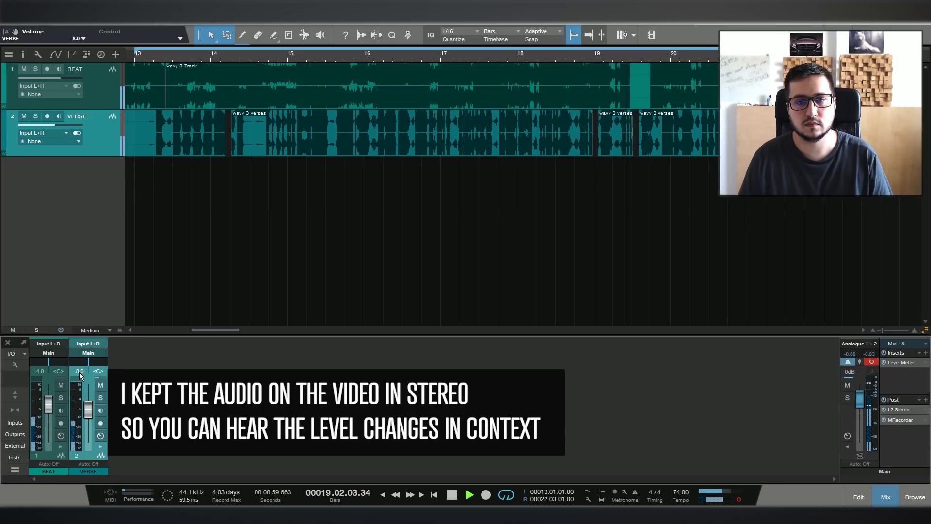
pyautogui.click(80, 374)
pyautogui.write('-7.5')
pyautogui.press('Return')
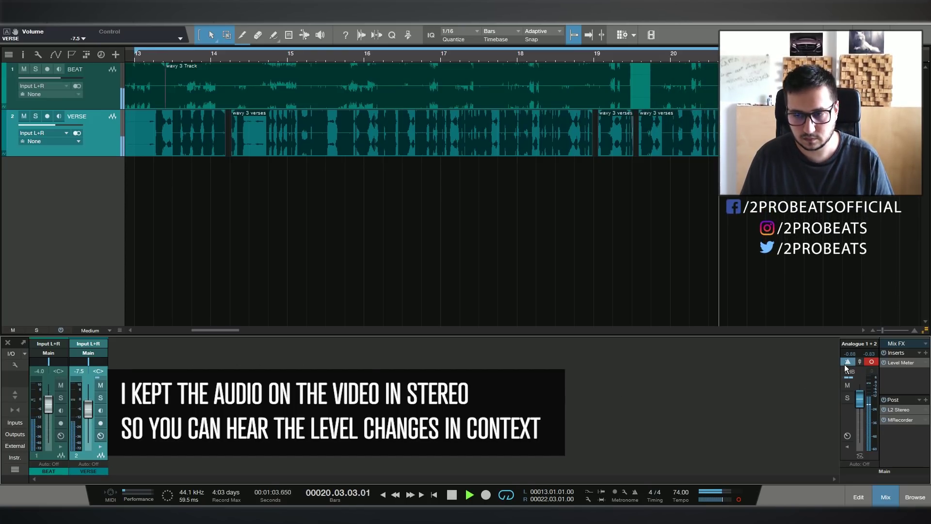
pyautogui.click(869, 361)
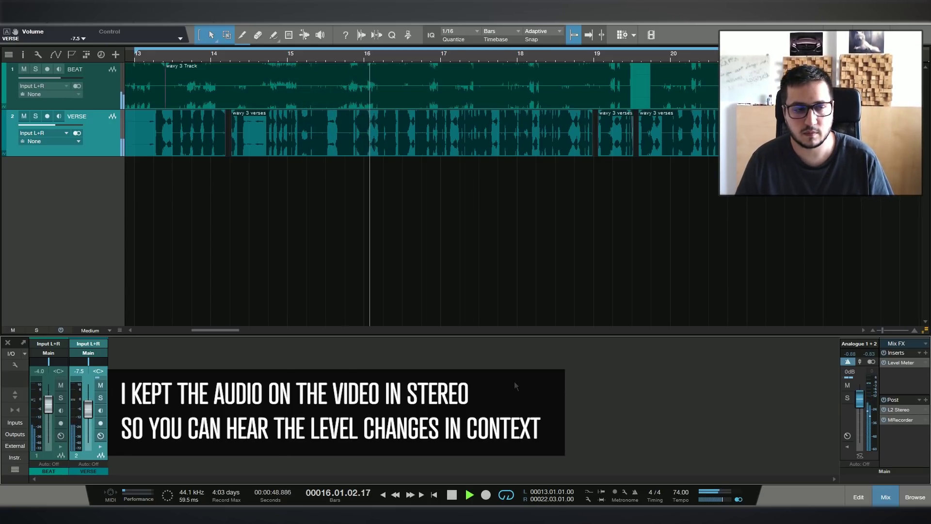
pyautogui.press('space')
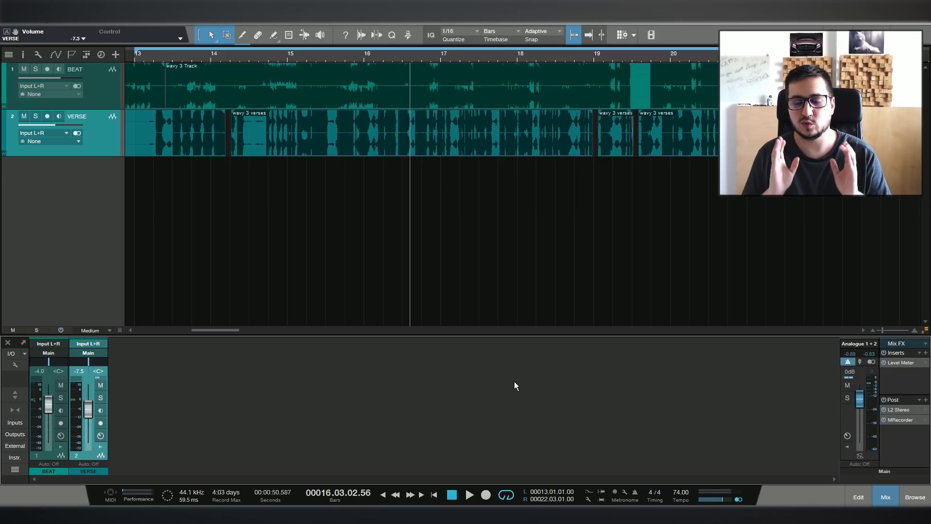